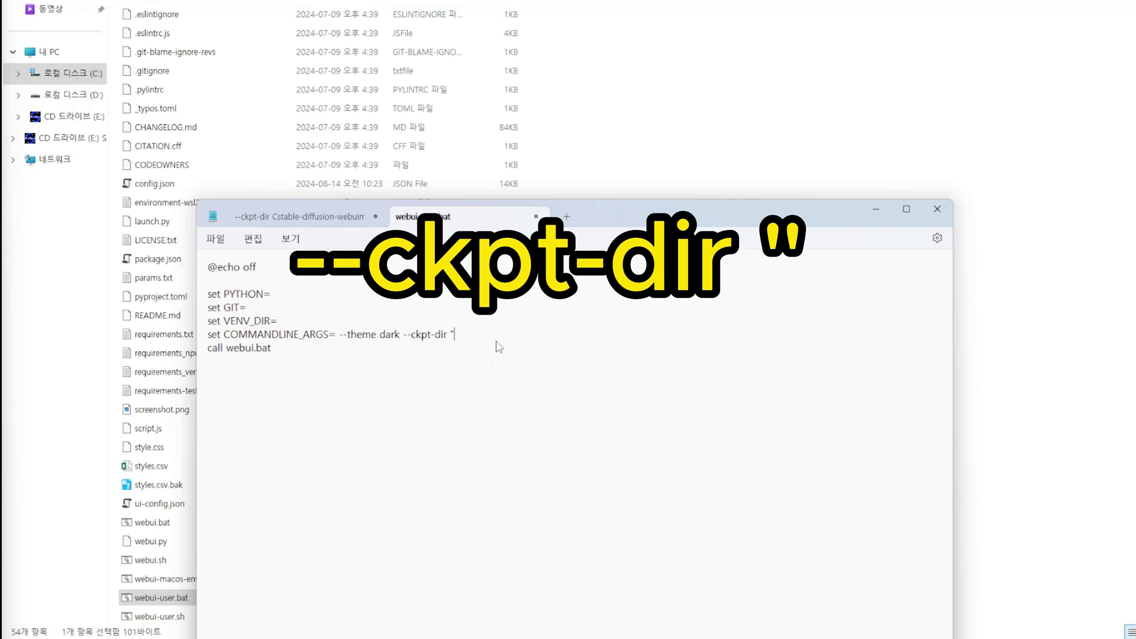
# Step: Complete the --ckpt-dir argument in webui-user.bat with "C:\stable-diffusion-webui\models\Stable-diffusion", save the file and close it
pyautogui.write('C:\\stable-diffusion-webui\\models\\Stable-diffusion')
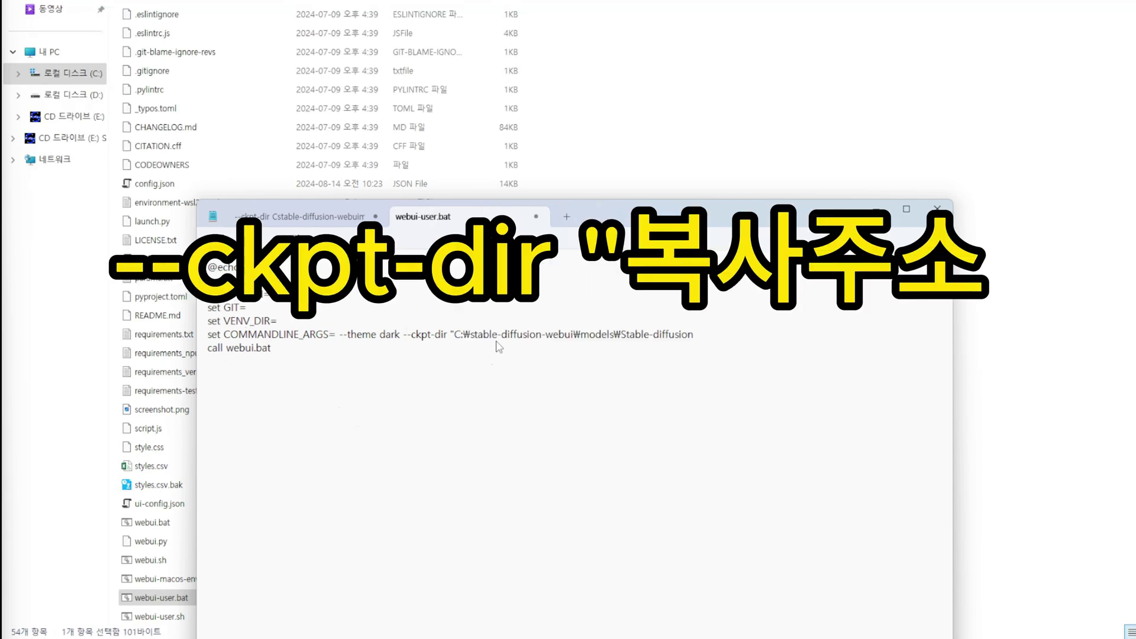
pyautogui.write('"')
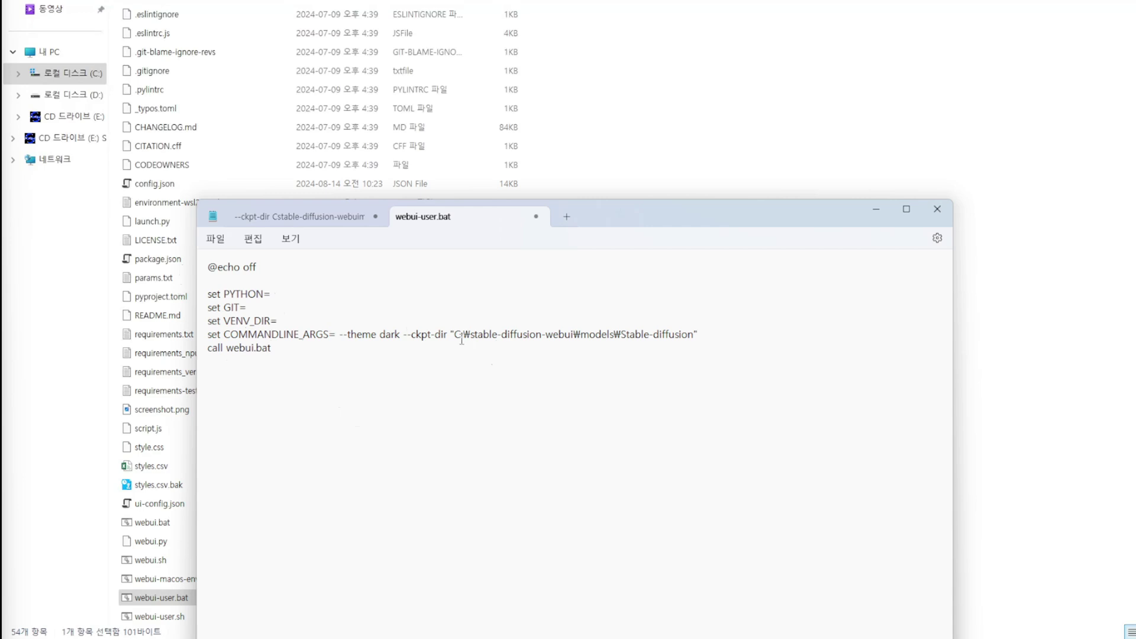
pyautogui.moveTo(455, 338); pyautogui.dragTo(697, 335)
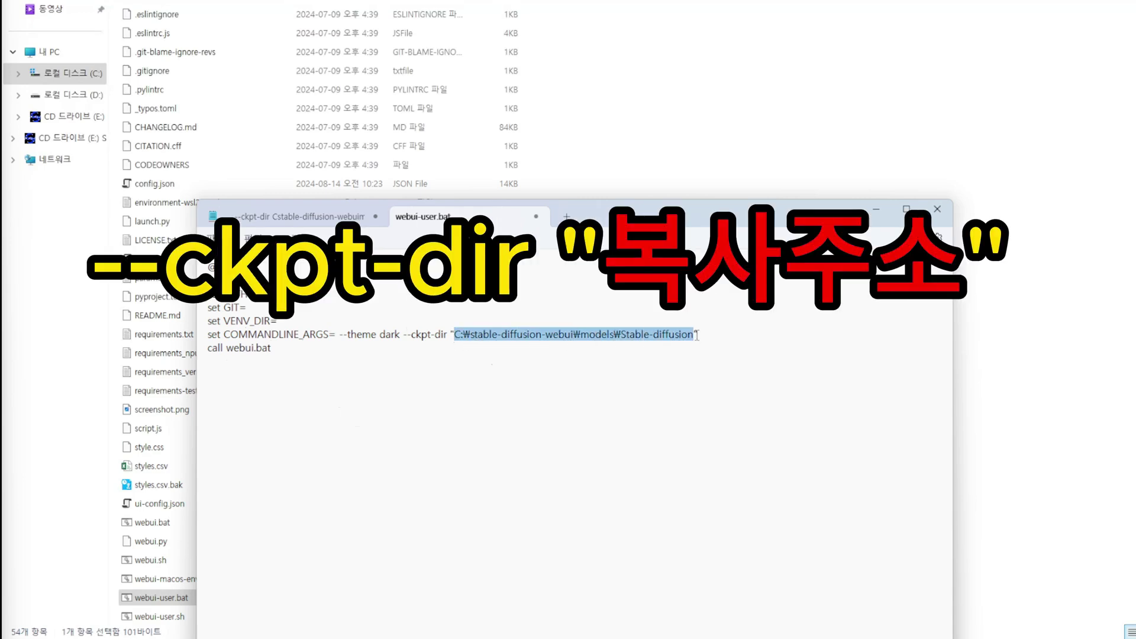
pyautogui.click(734, 340)
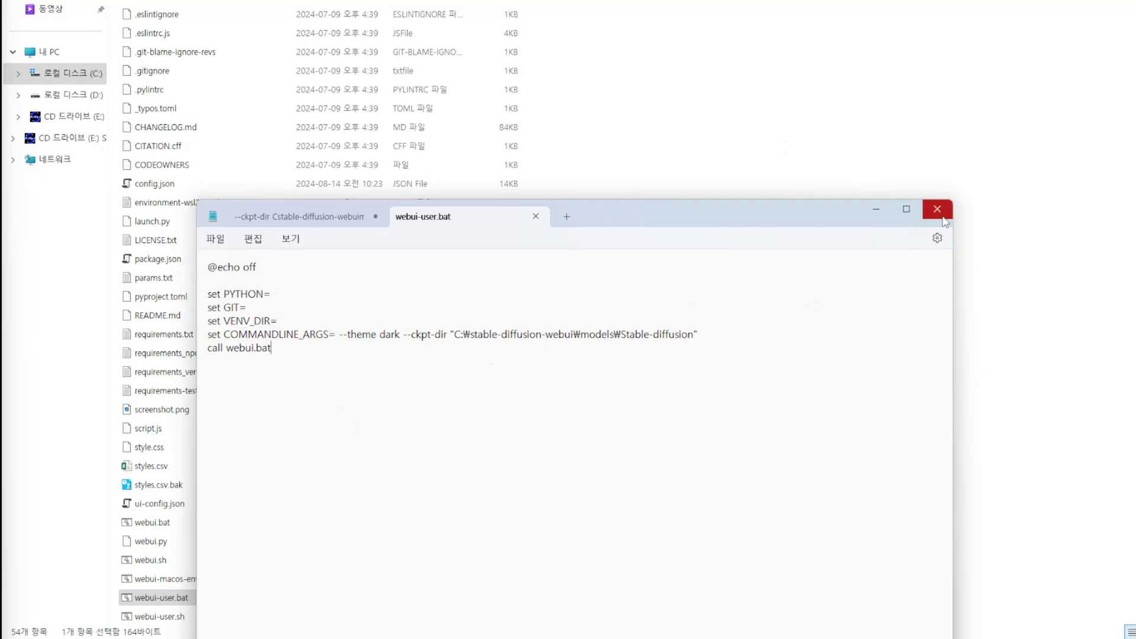
pyautogui.click(937, 209)
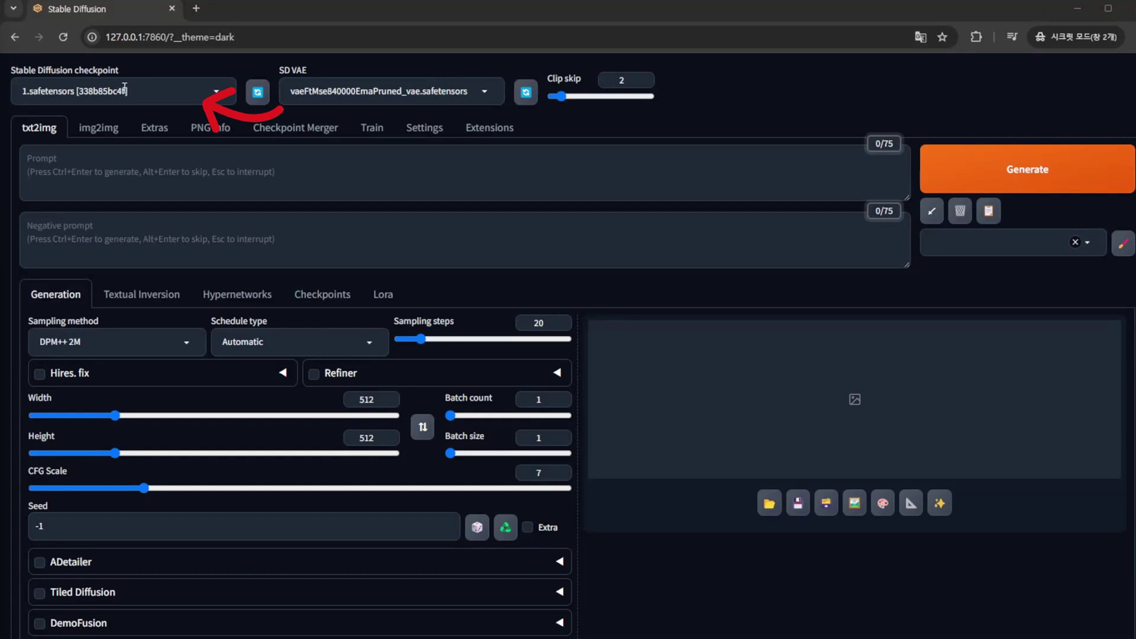
# Step: Switch to the Stable Diffusion web UI and check the list of available checkpoints
pyautogui.click(191, 94)
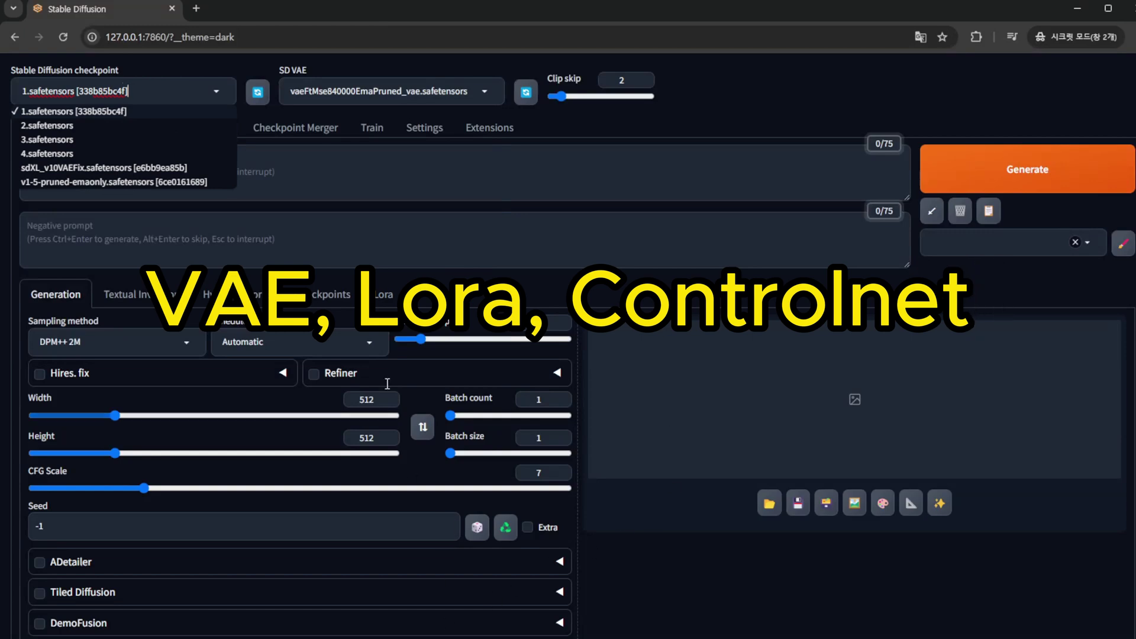
pyautogui.click(433, 266)
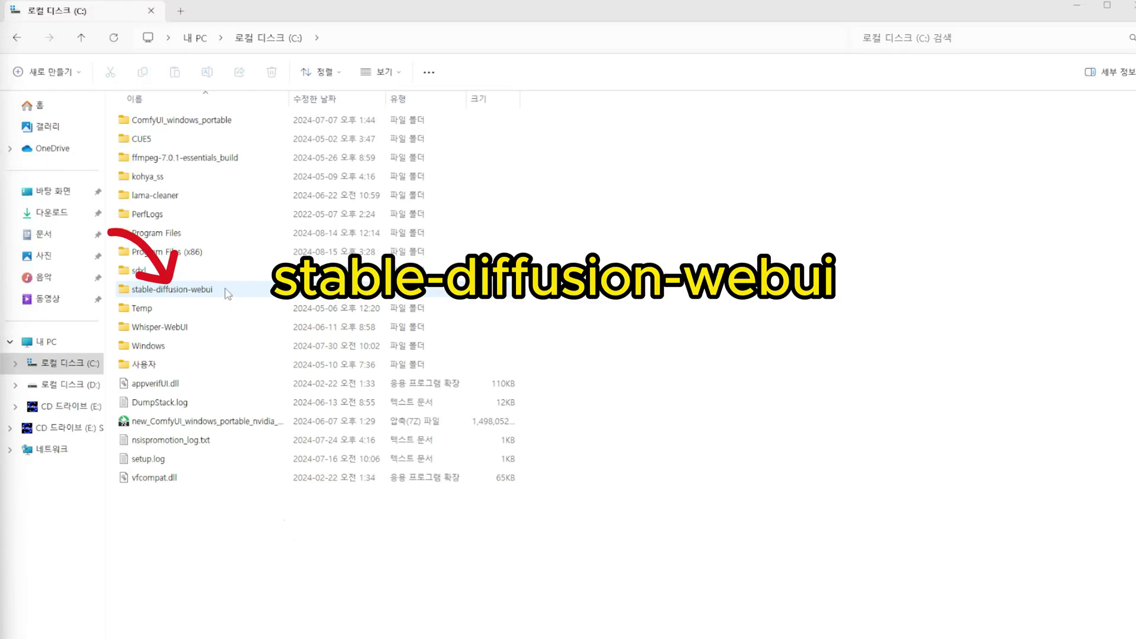
# Step: In File Explorer, open the stable-diffusion-webui folder on drive C, check its models subfolder and return
pyautogui.click(221, 292)
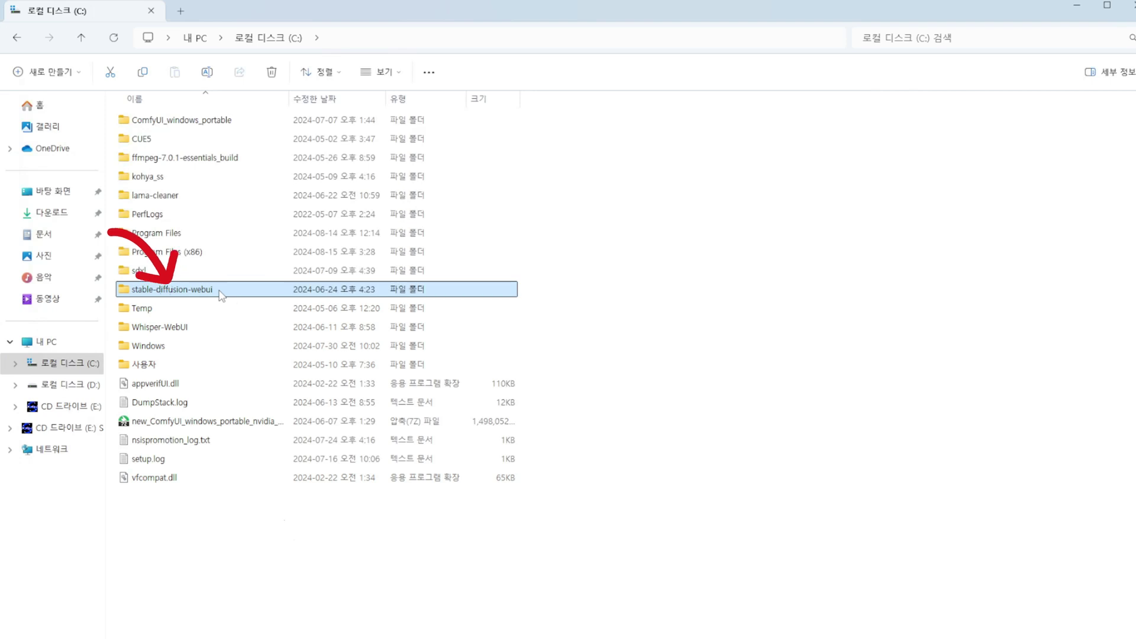
pyautogui.doubleClick(221, 293)
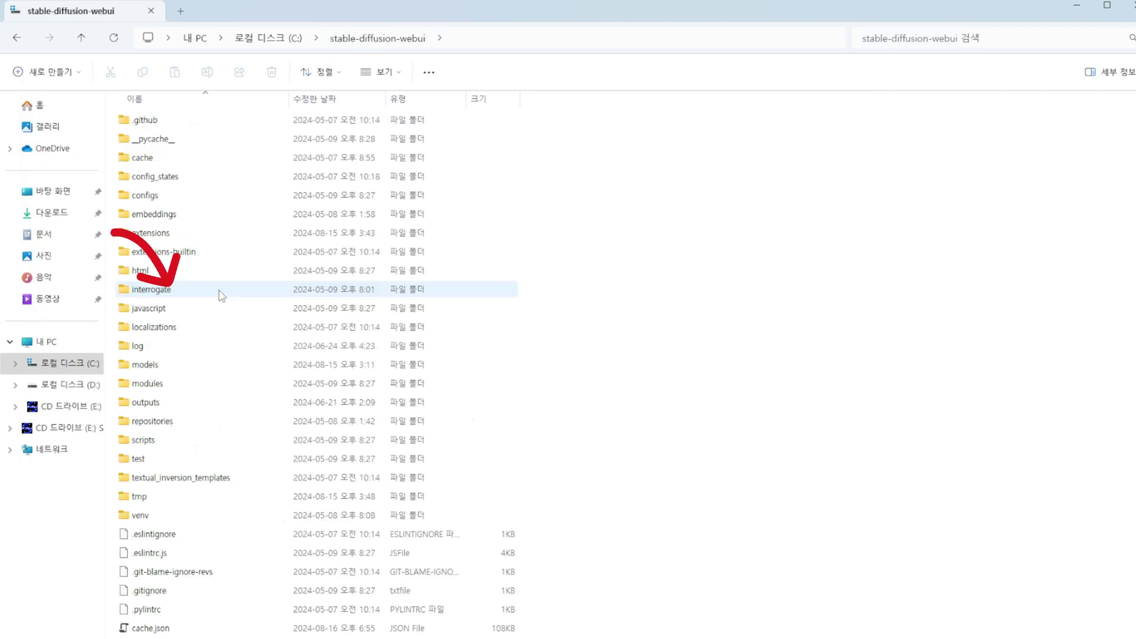
pyautogui.doubleClick(320, 366)
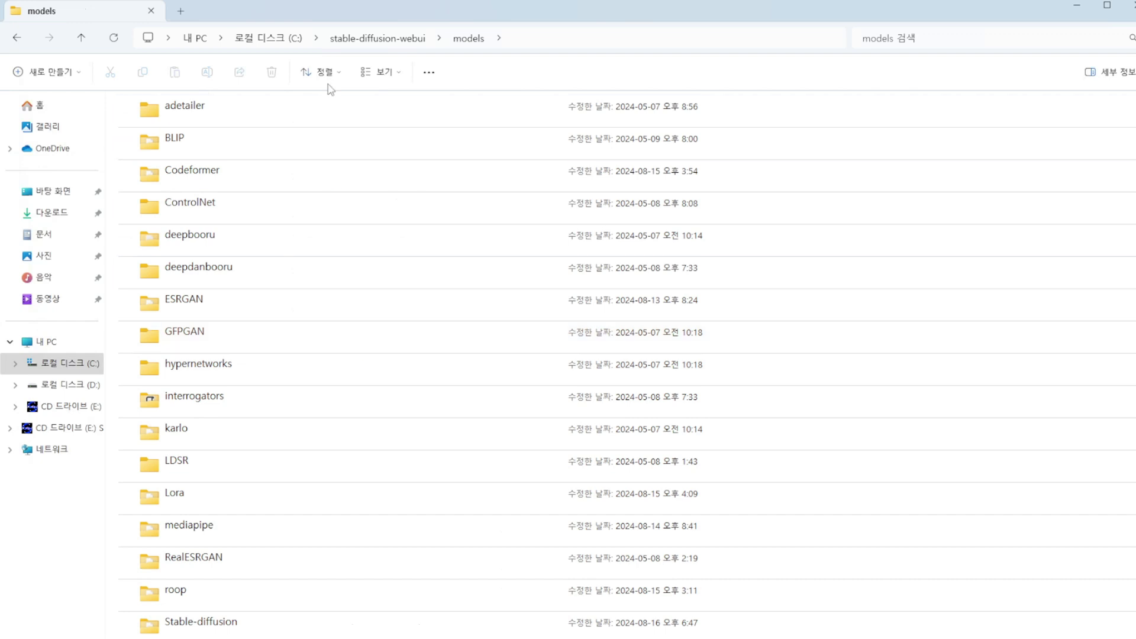
pyautogui.hotkey('alt', 'Left')
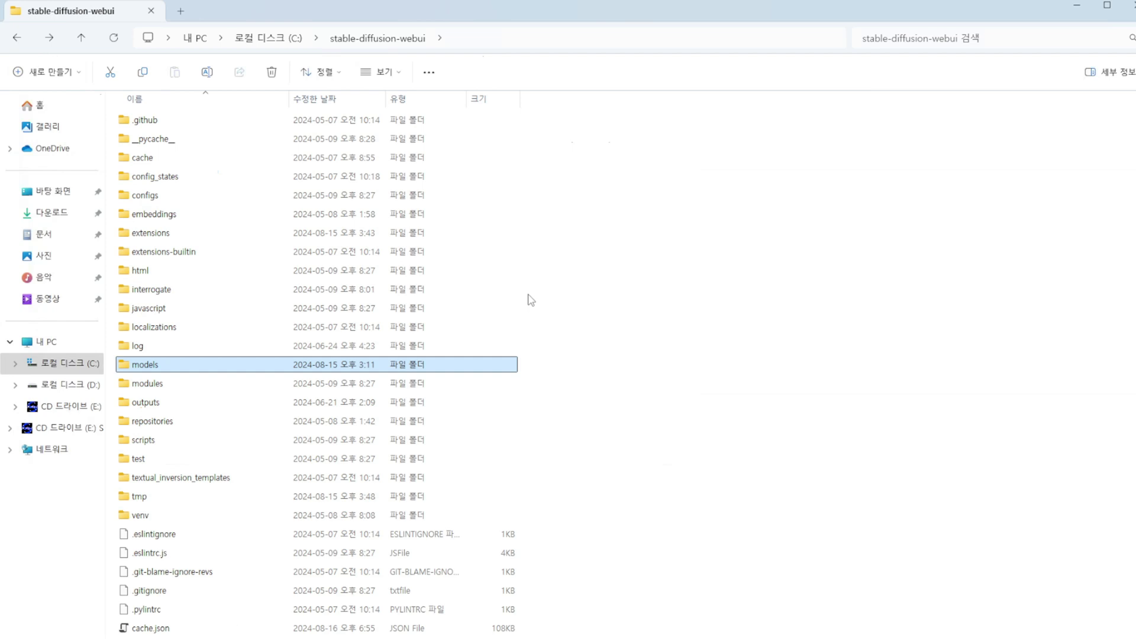
# Step: Open the ControlNet models folder at extensions\sd-webui-controlnet\models
pyautogui.click(172, 237)
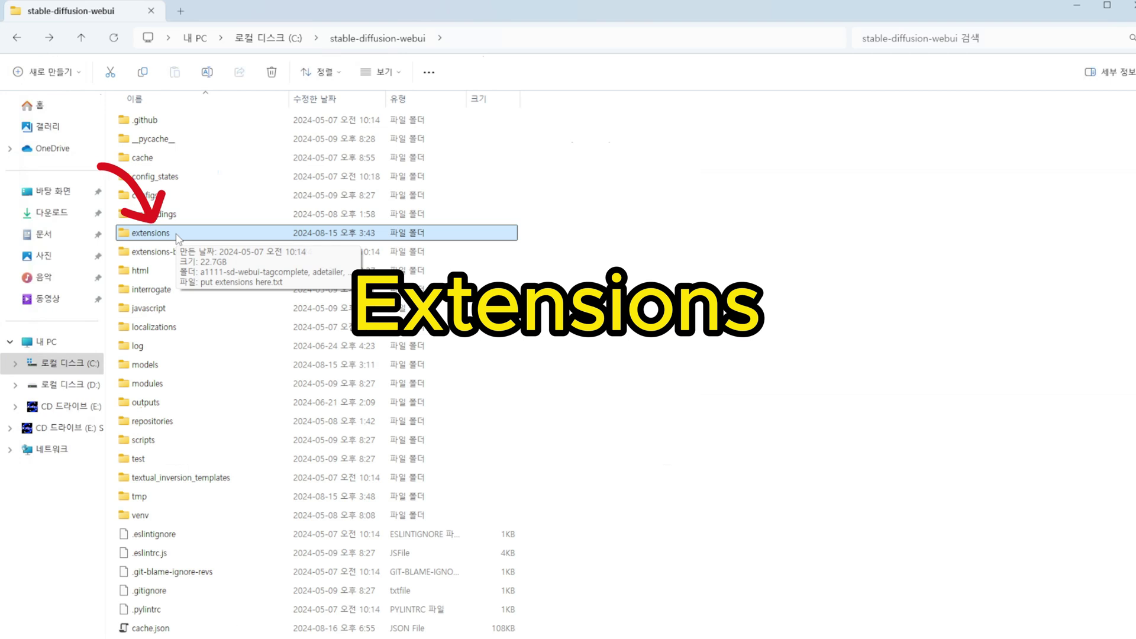
pyautogui.doubleClick(177, 237)
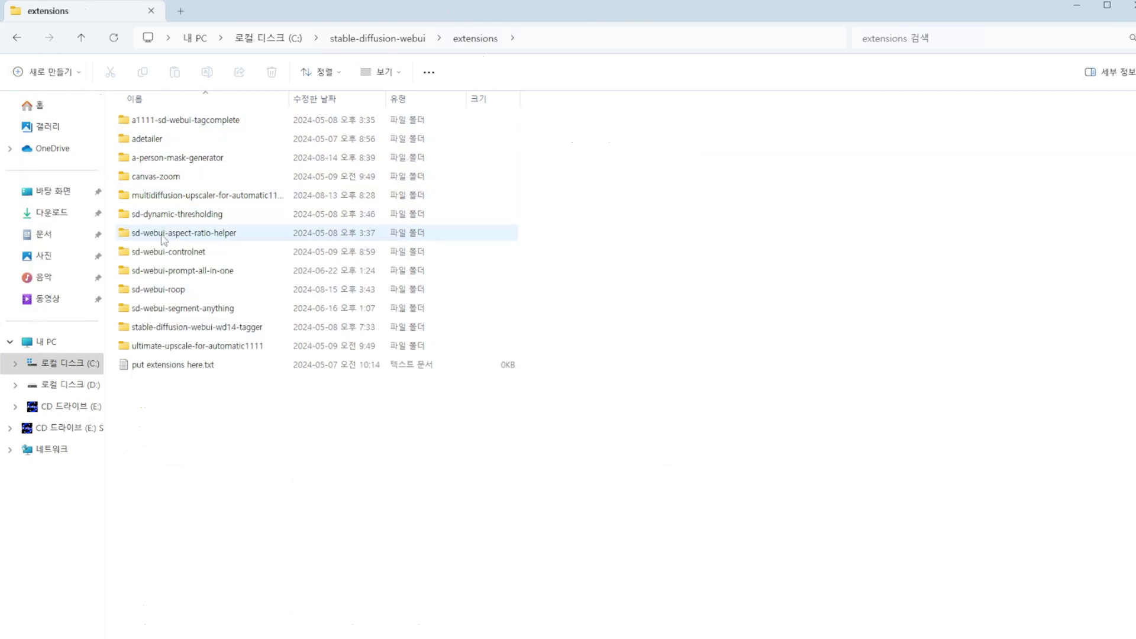
pyautogui.click(181, 261)
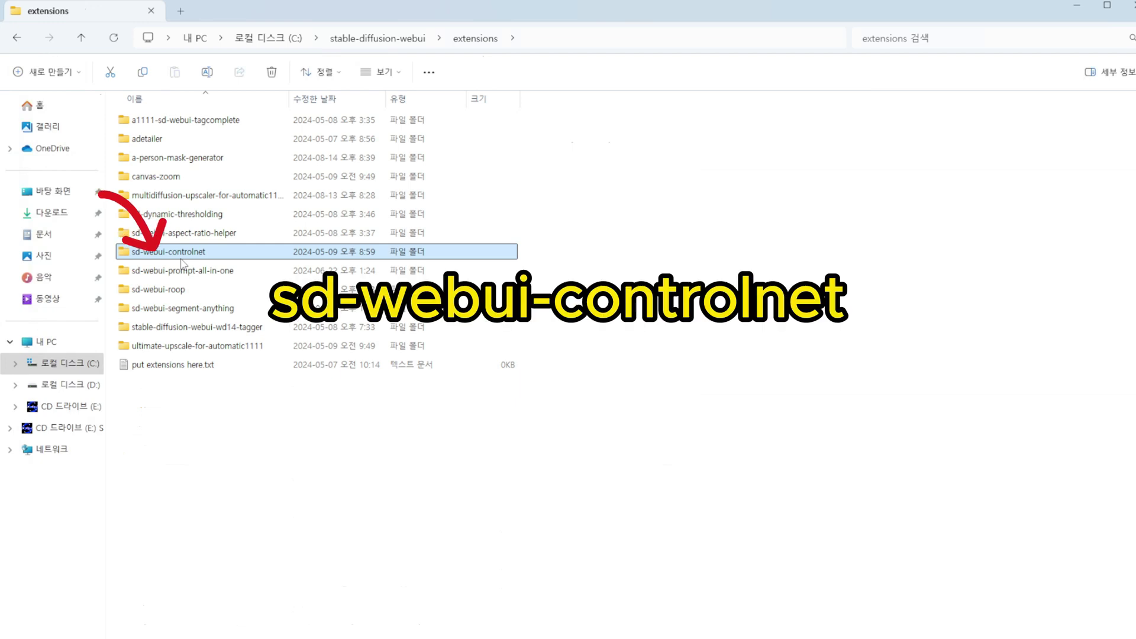
pyautogui.doubleClick(182, 260)
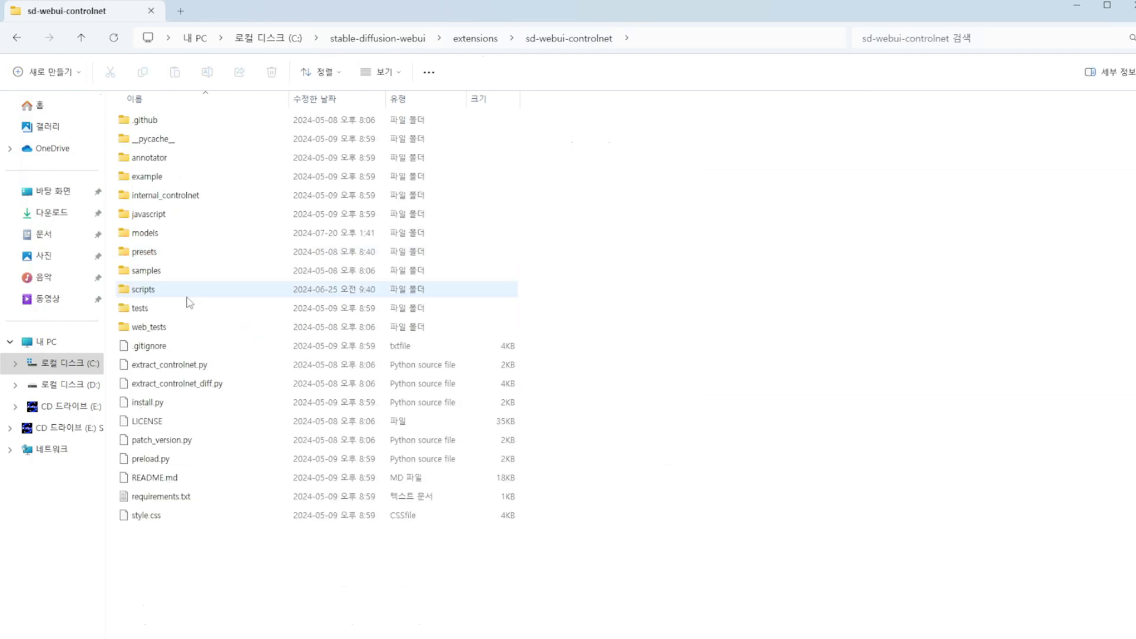
pyautogui.click(182, 239)
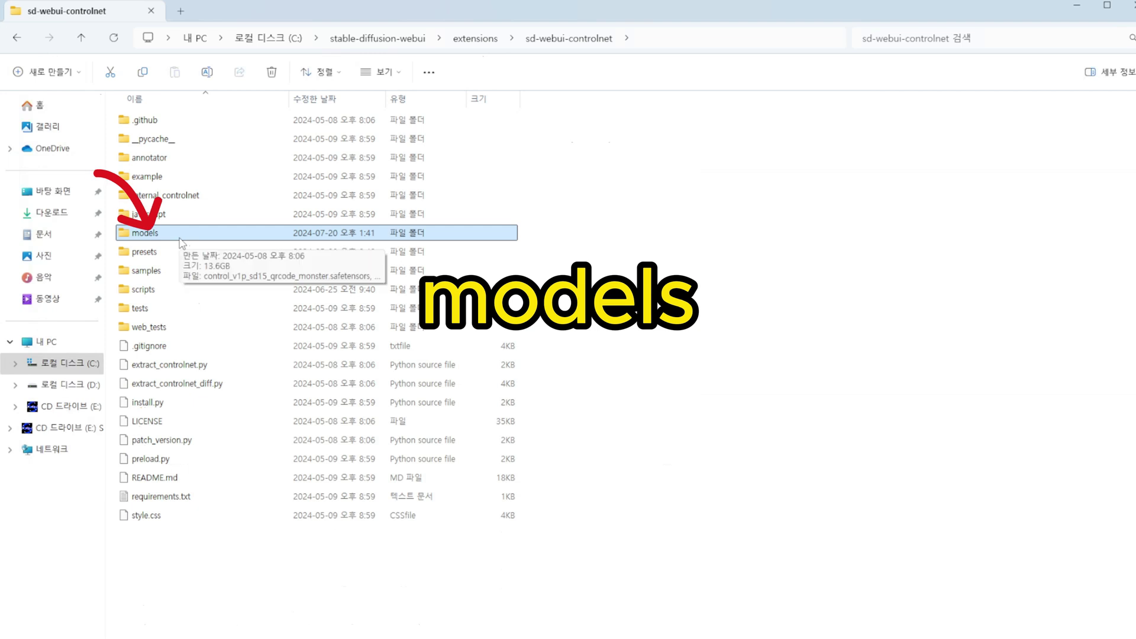
pyautogui.doubleClick(162, 237)
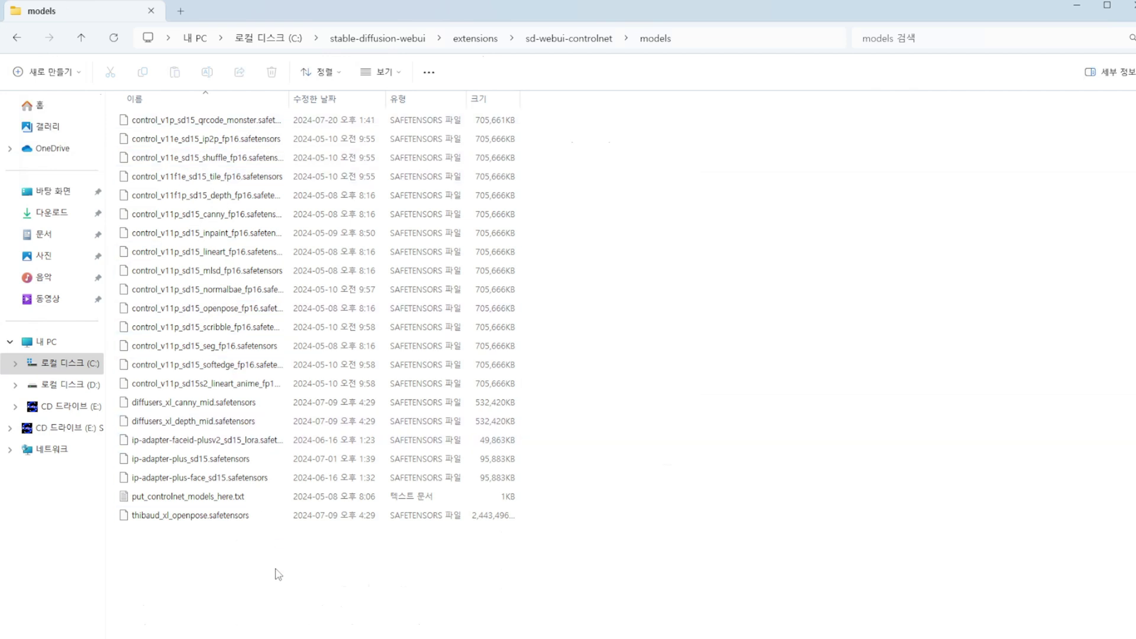
# Step: Copy the full path of the sd-webui-controlnet models folder
pyautogui.click(678, 39)
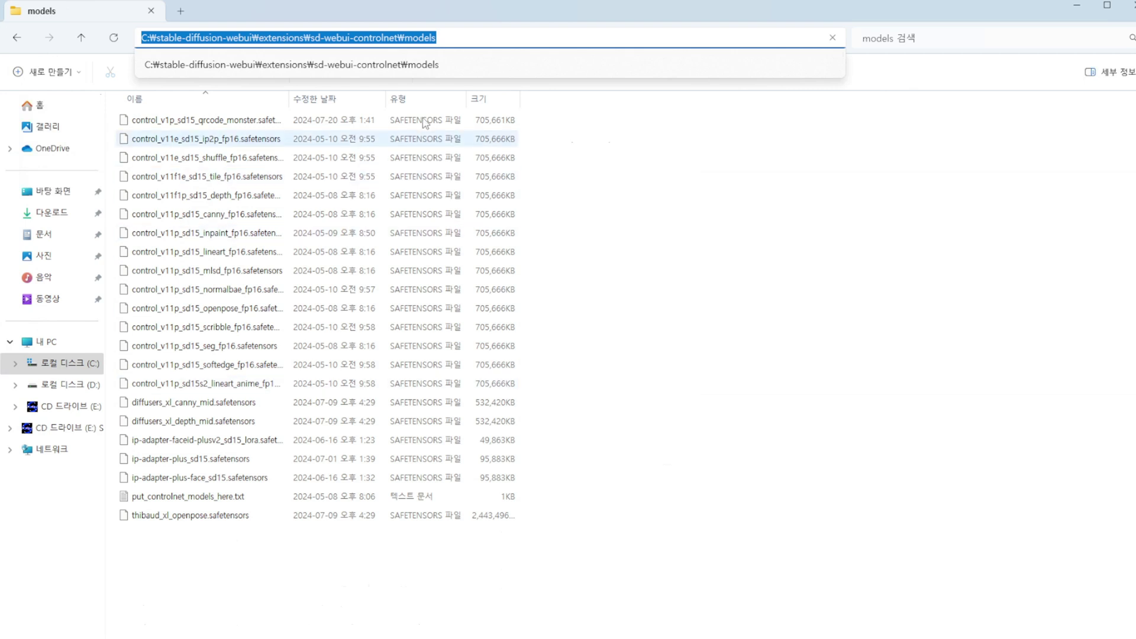
pyautogui.click(457, 36)
pyautogui.click(698, 325)
# Step: Go to C:\sdxl\stable-diffusion-webui and open webui-user.bat for editing in Notepad
pyautogui.click(272, 37)
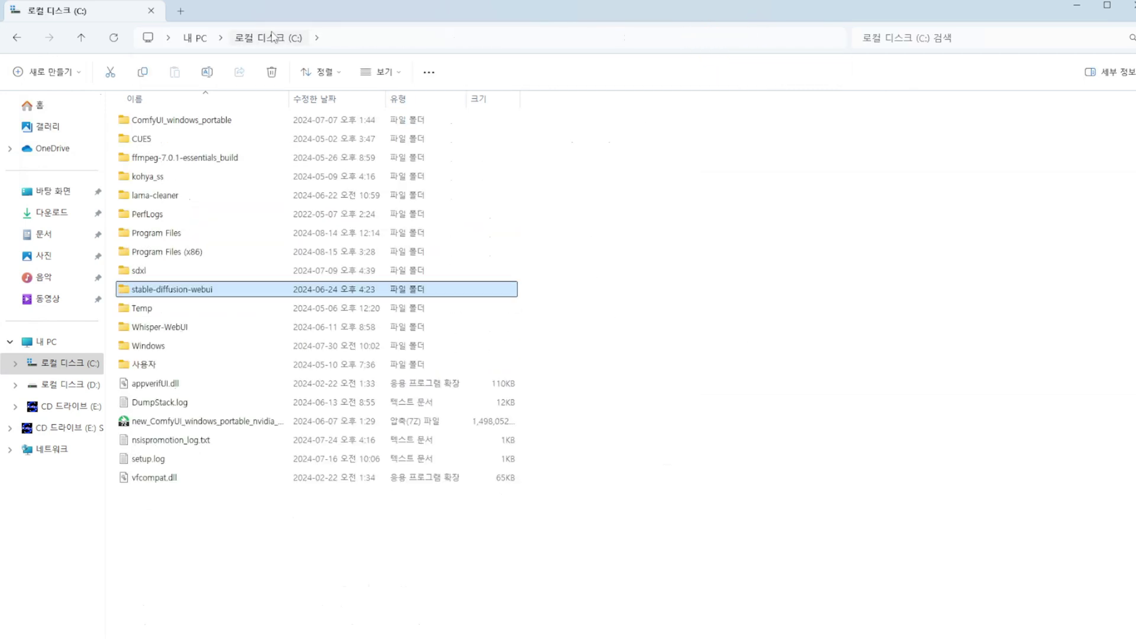
pyautogui.doubleClick(434, 272)
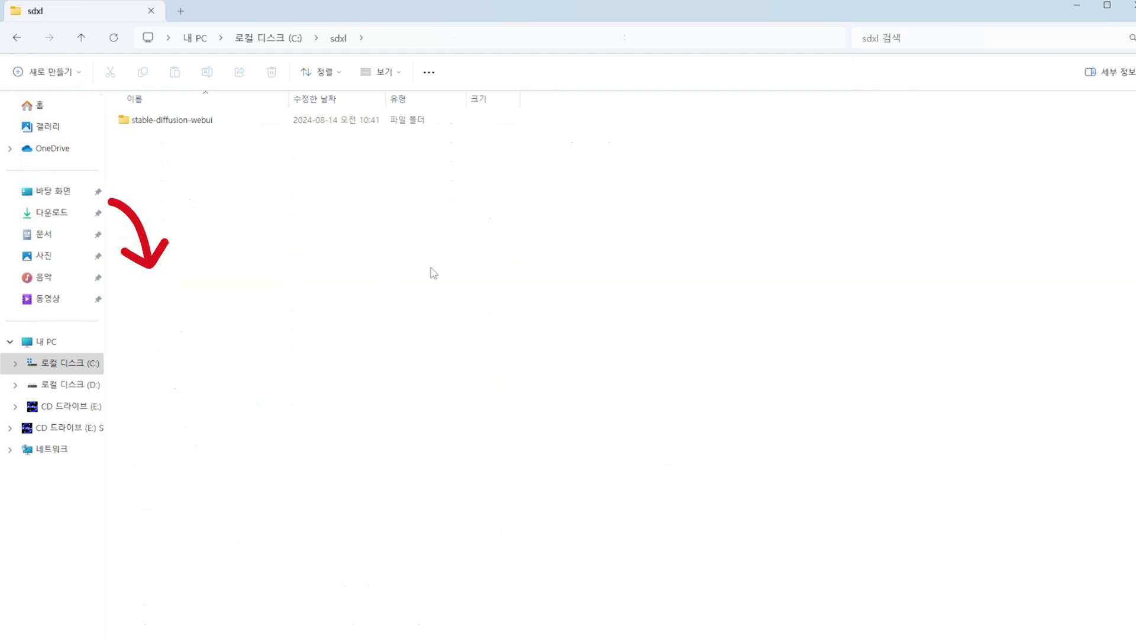
pyautogui.doubleClick(204, 124)
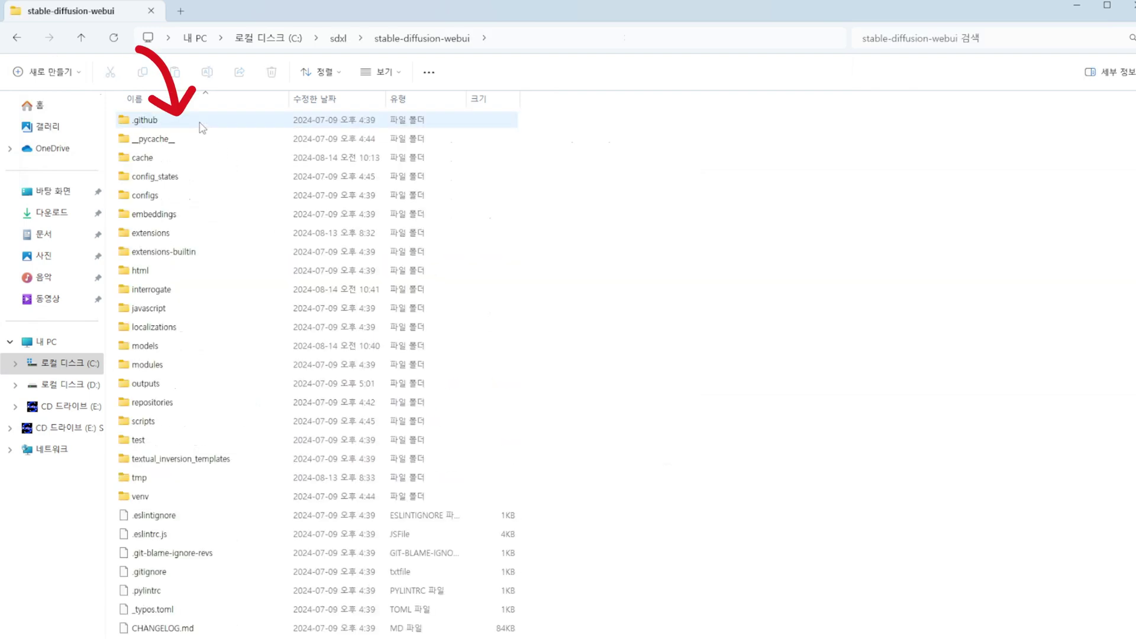
pyautogui.scroll(-4, 485, 386)
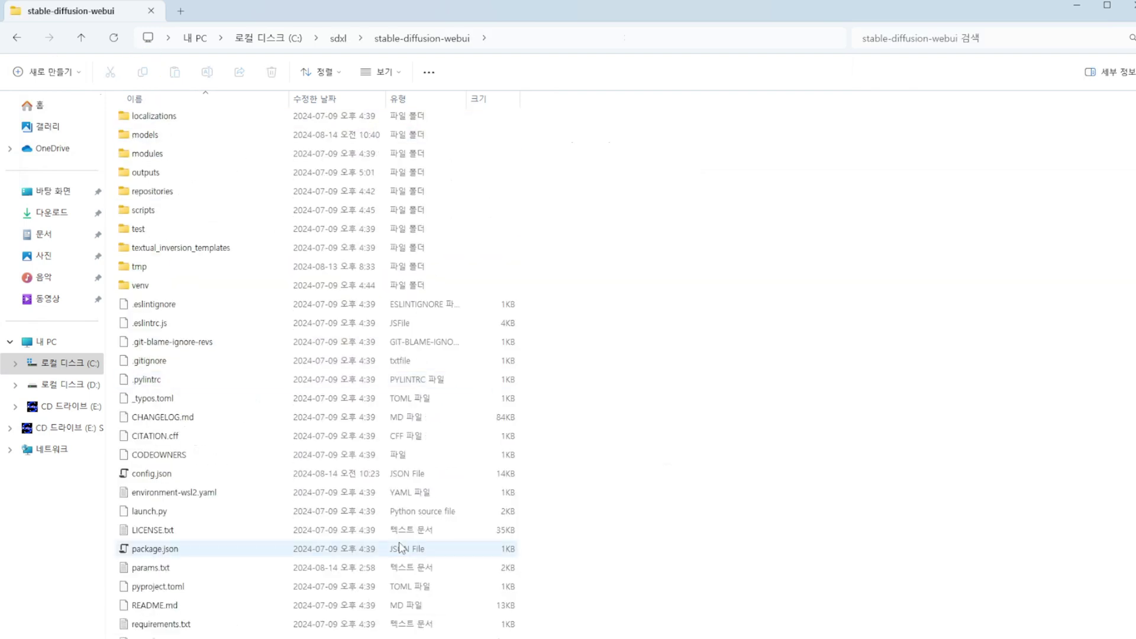
pyautogui.click(163, 638)
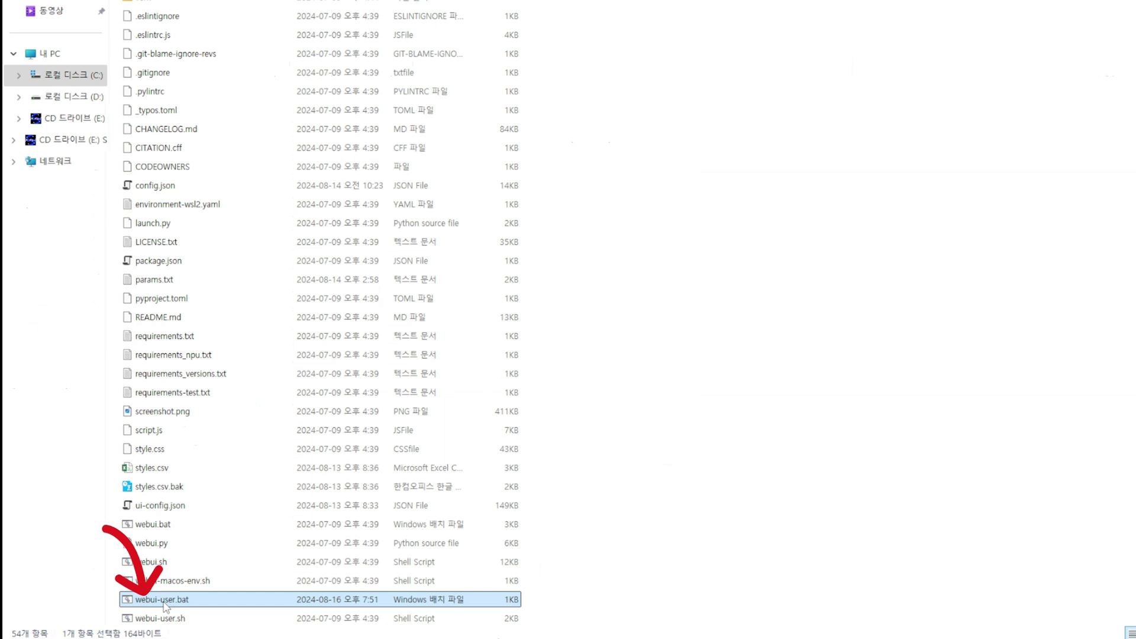
pyautogui.rightClick(165, 604)
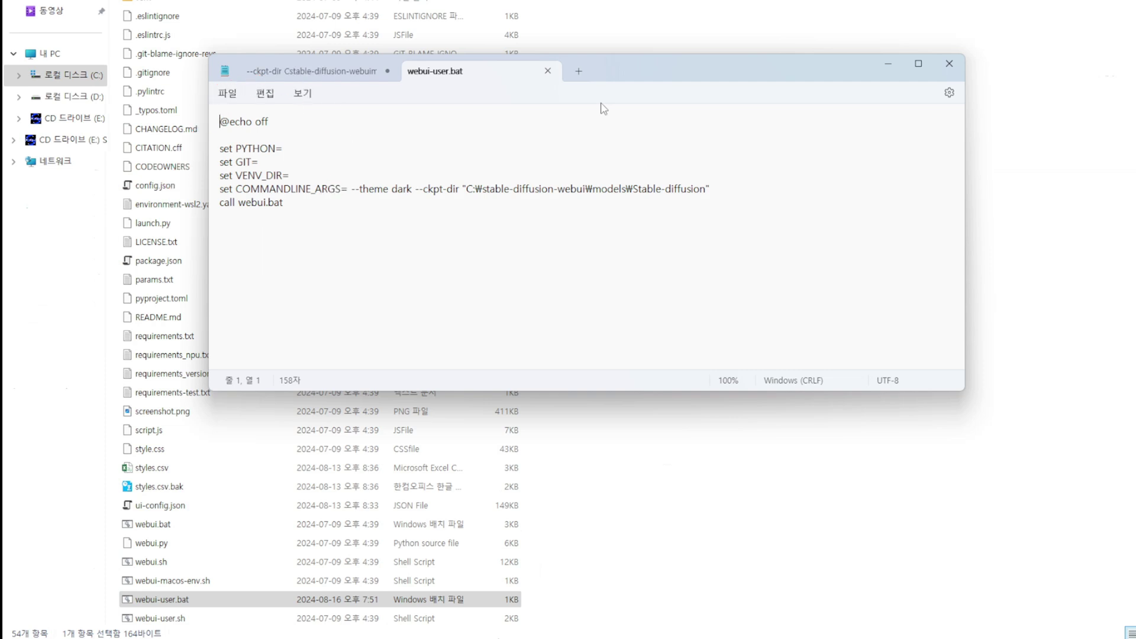
# Step: Append --controlnet-dir "C:\stable-diffusion-webui\extensions\sd-webui-controlnet\models" to the COMMANDLINE_ARGS line after the checkpoint path
pyautogui.click(736, 194)
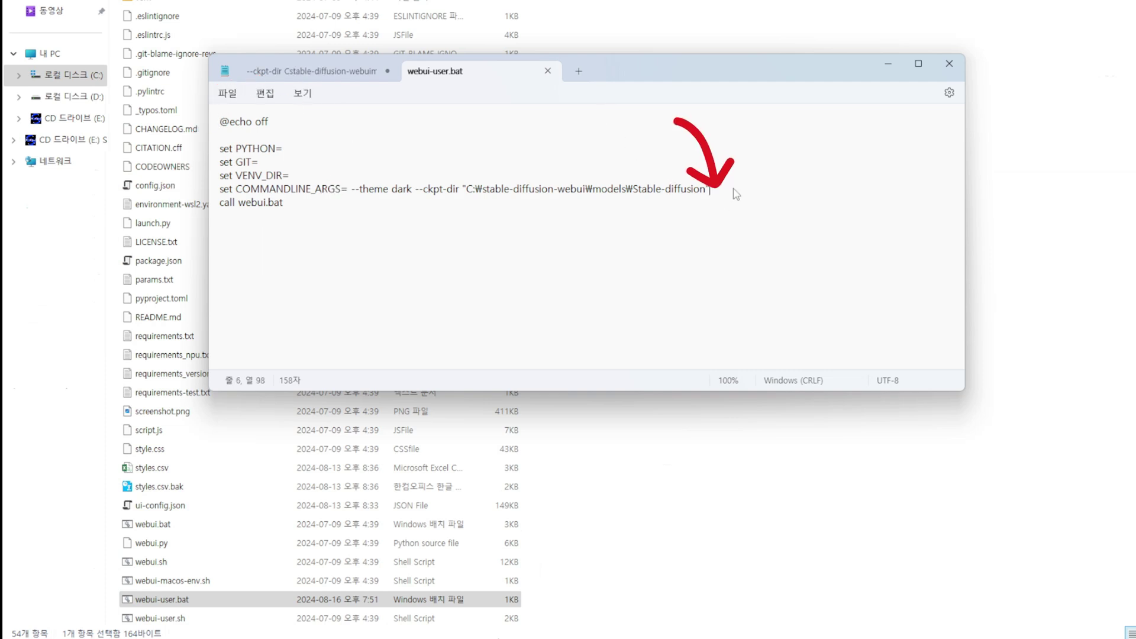
pyautogui.moveTo(415, 189); pyautogui.dragTo(462, 191)
pyautogui.click(460, 189)
pyautogui.click(714, 189)
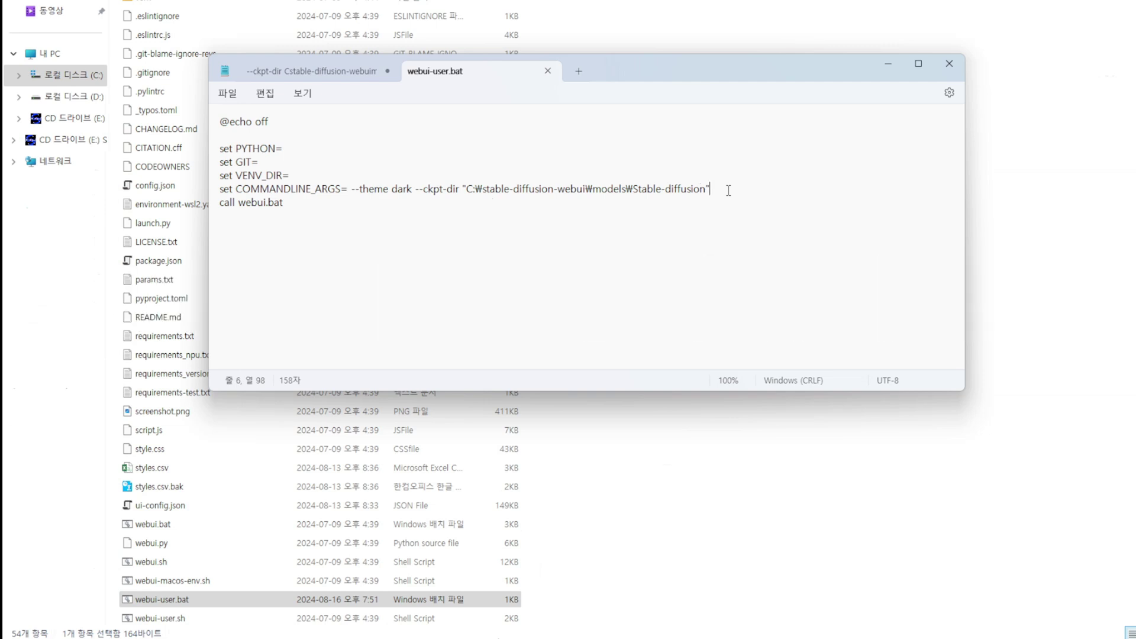
pyautogui.write('--controlnet-dir "C:\\stable-diffusion-webui\\extensions\\sd-webui-controlnet\\models"')
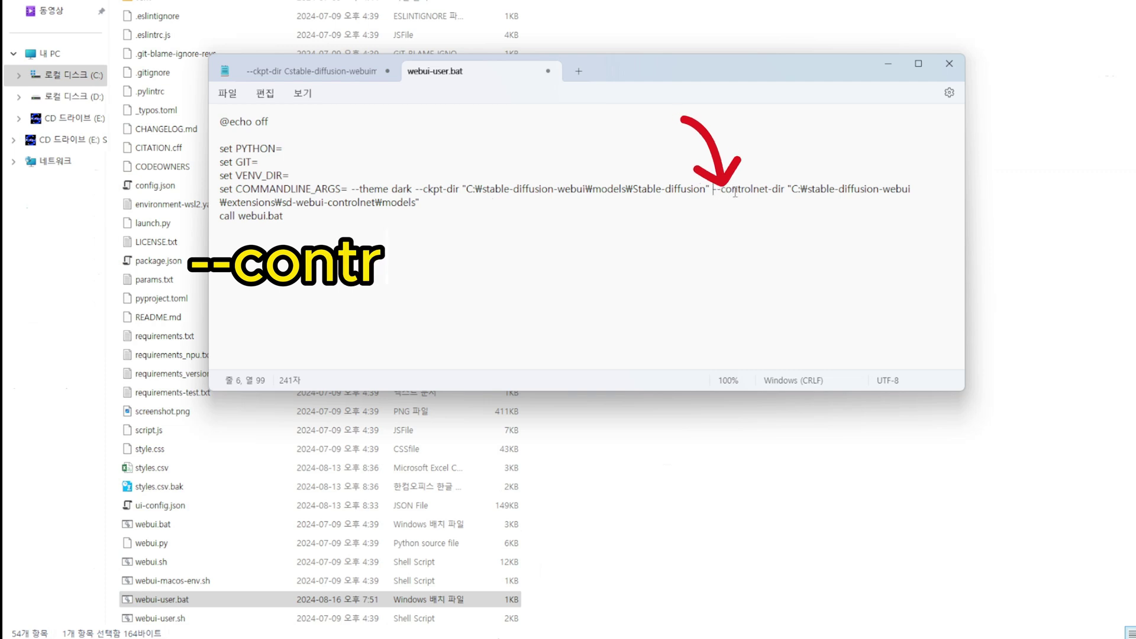
# Step: Review the --controlnet-dir argument and its quoted path, and save webui-user.bat
pyautogui.press('Right')
pyautogui.press('Right')
pyautogui.press('Right')
pyautogui.press('Right')
pyautogui.press('Right')
pyautogui.press('Right')
pyautogui.press('Right')
pyautogui.press('Right')
pyautogui.press('Right')
pyautogui.press('Right')
pyautogui.press('Right')
pyautogui.press('Right')
pyautogui.press('Right')
pyautogui.press('Right')
pyautogui.press('Right')
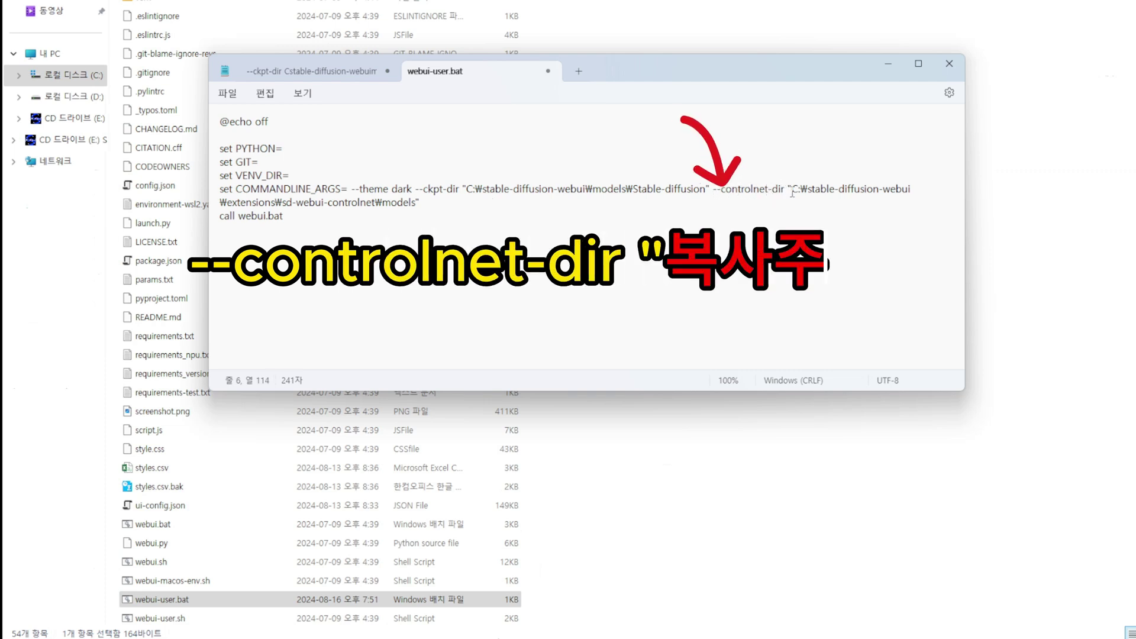
pyautogui.moveTo(792, 190); pyautogui.dragTo(416, 203)
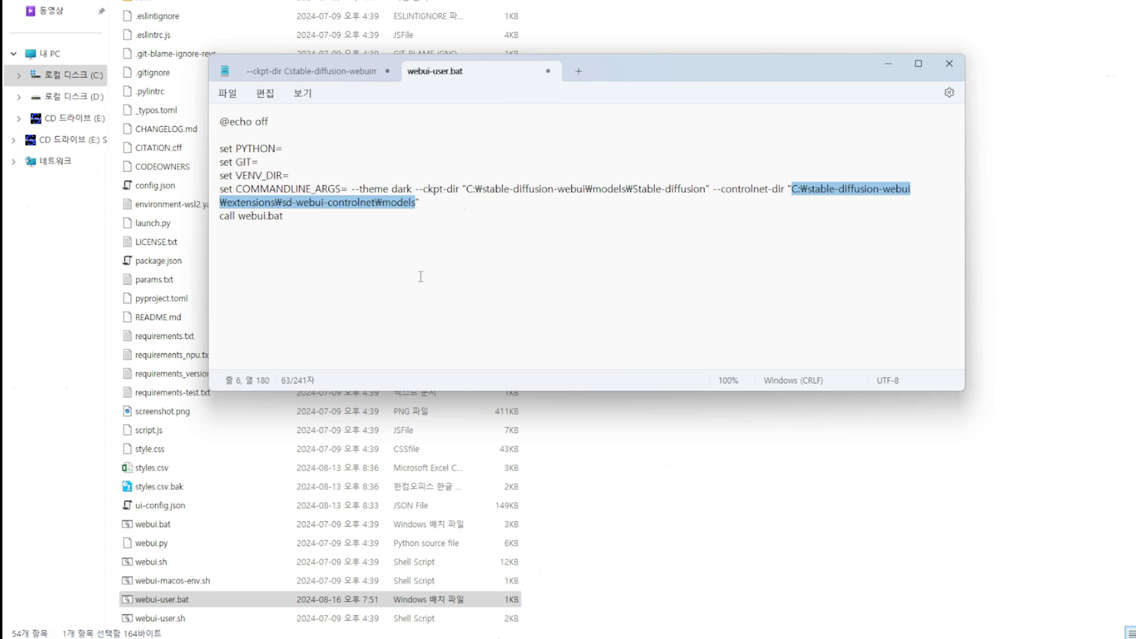
pyautogui.click(508, 179)
pyautogui.hotkey('ctrl', 's')
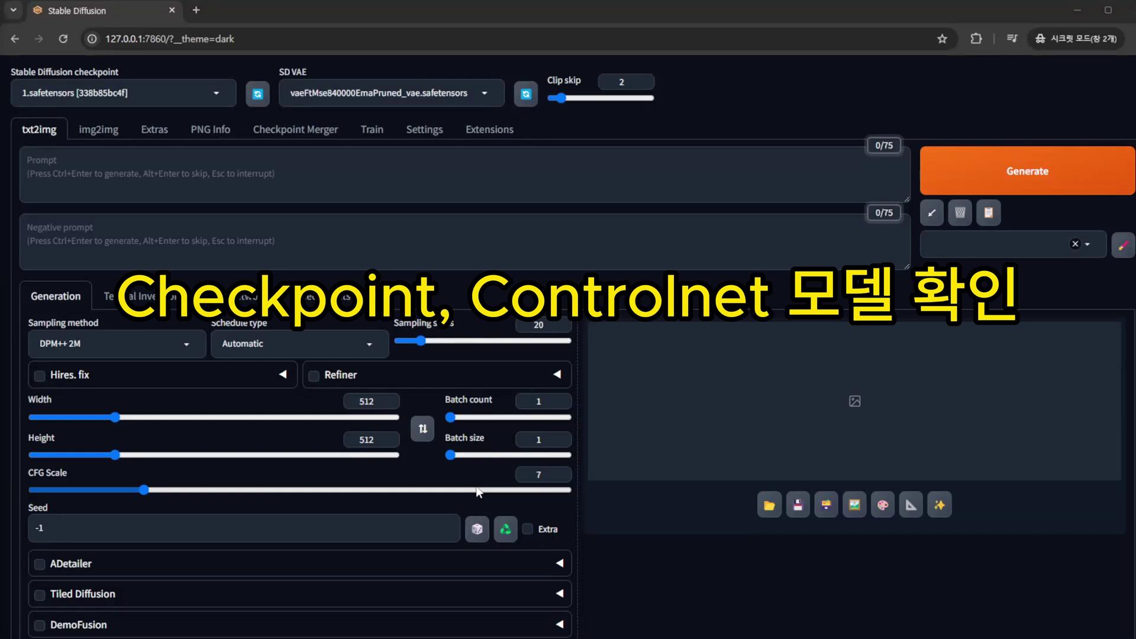
# Step: In the Stable Diffusion web UI, check the available checkpoints and choose 3.safetensors
pyautogui.click(129, 103)
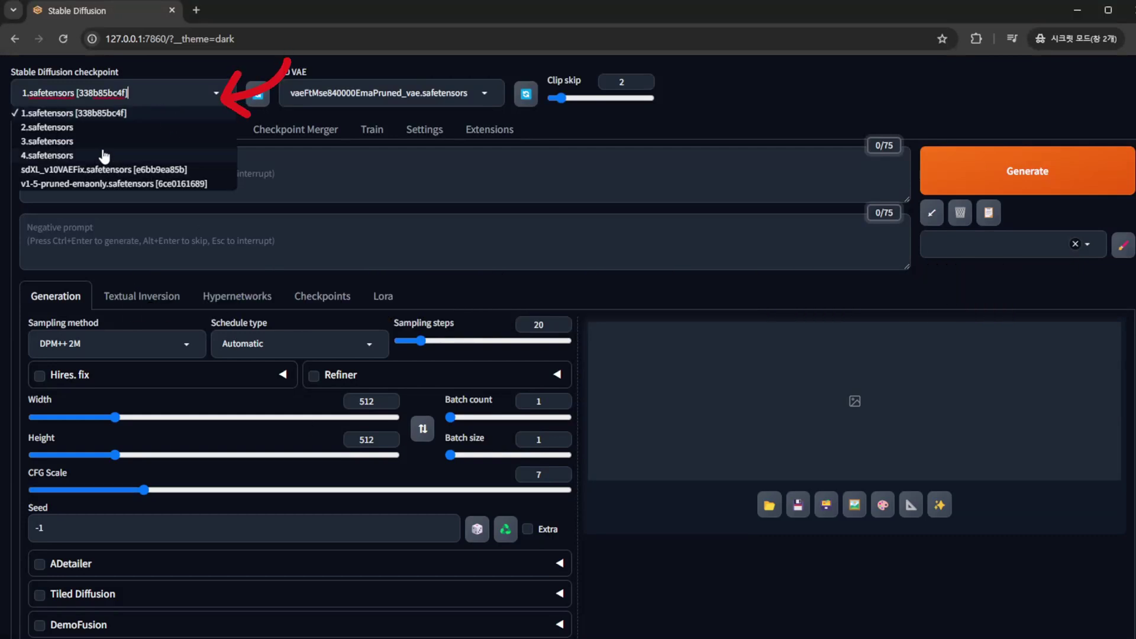
pyautogui.click(59, 142)
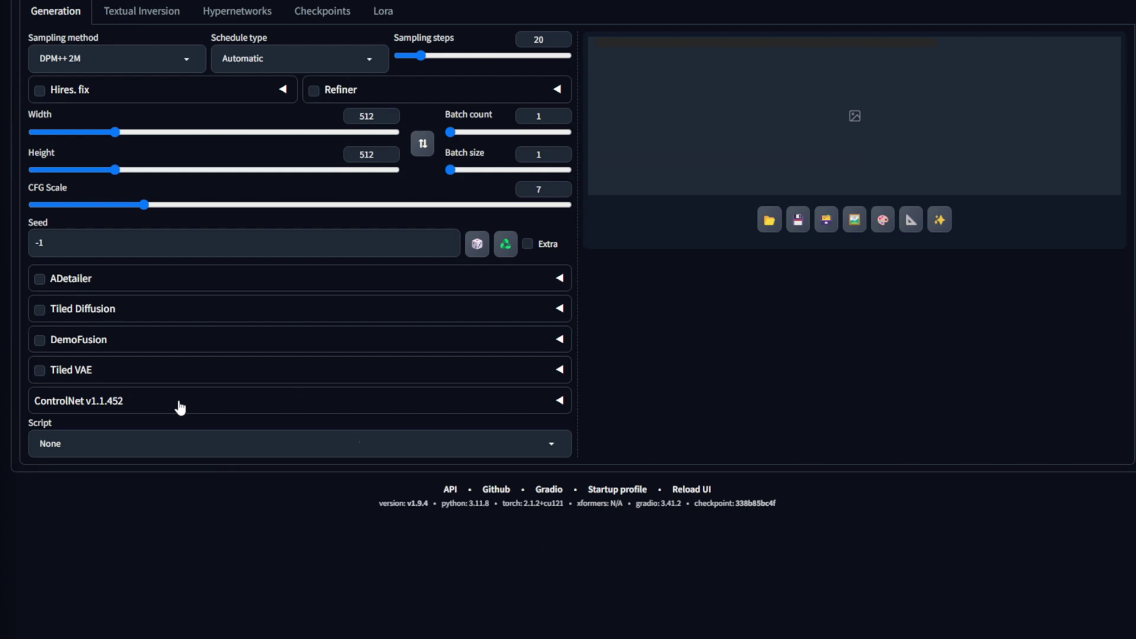
# Step: Expand the ControlNet section and set Unit 0's model to control_v11p_sd15s2_lineart_anime_fp16
pyautogui.click(180, 406)
pyautogui.scroll(-3, 340, 338)
pyautogui.scroll(-5, 347, 331)
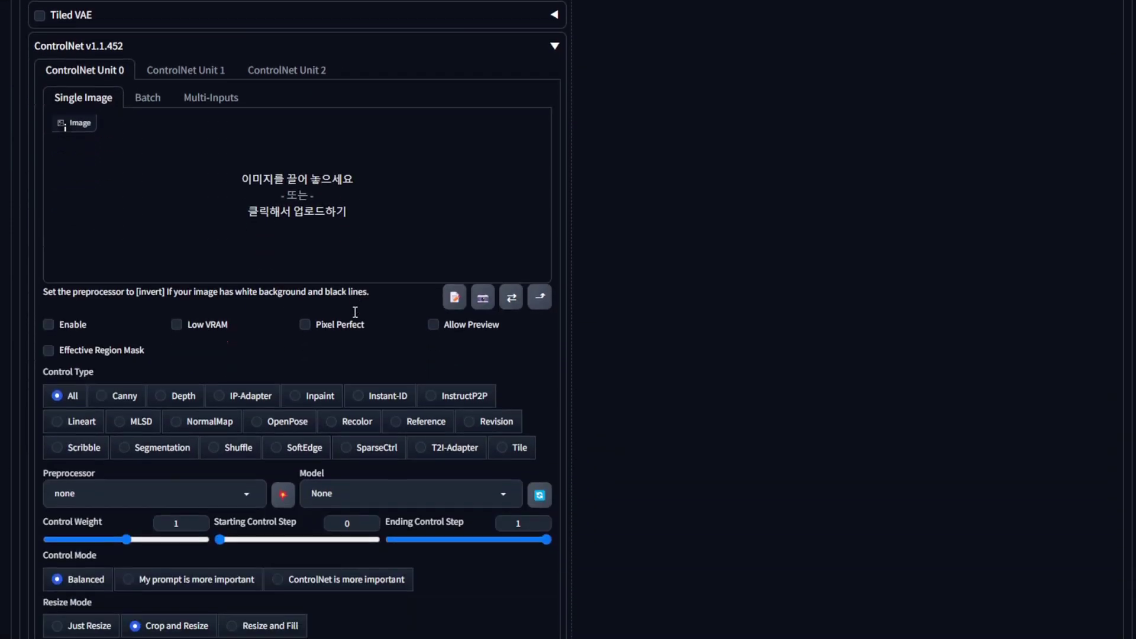
pyautogui.click(372, 352)
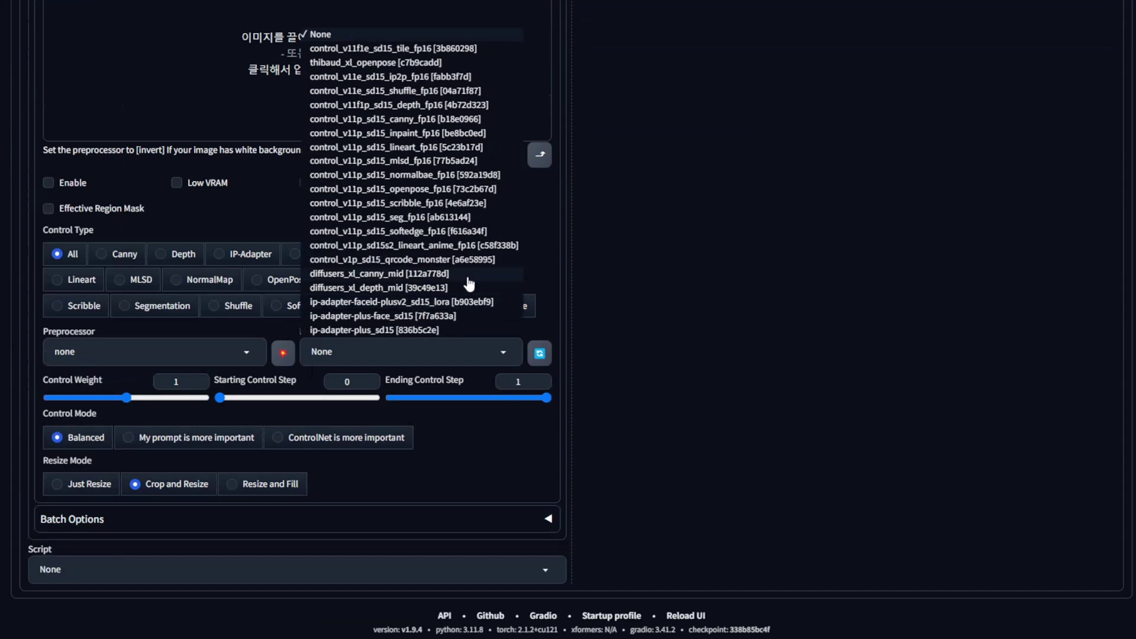
pyautogui.click(491, 245)
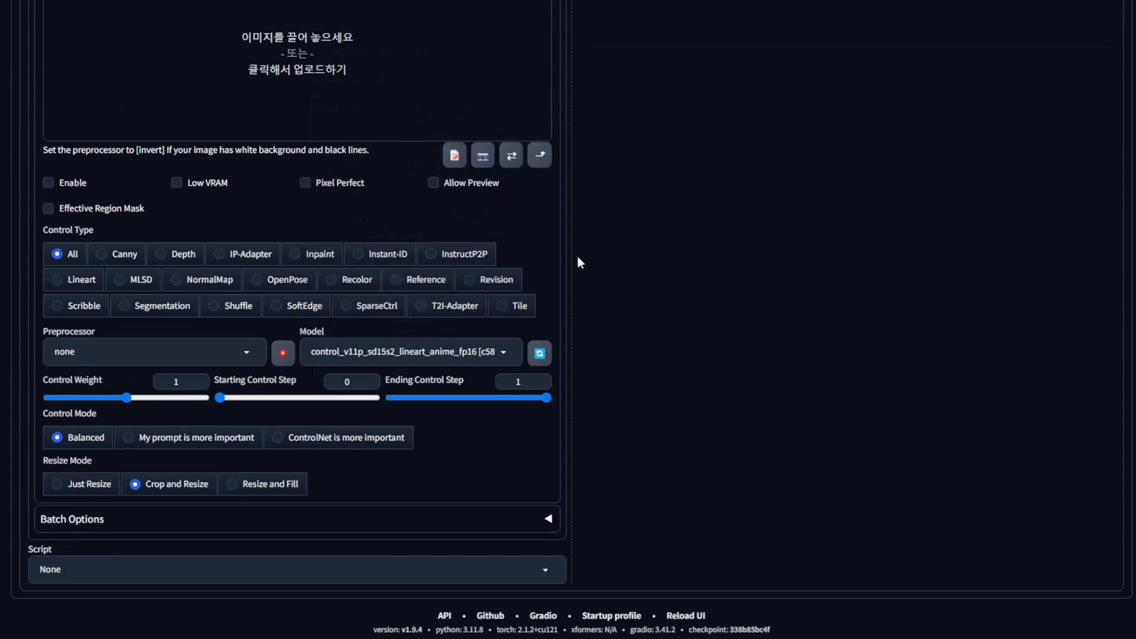